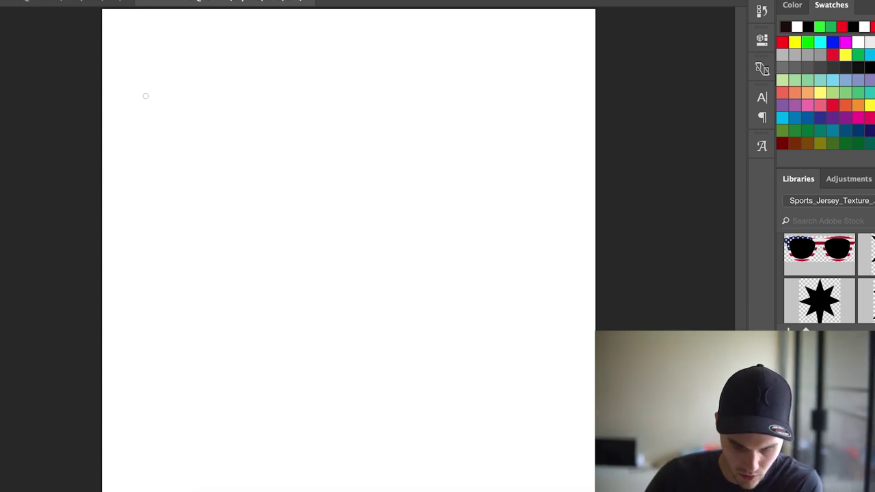
Step: Sketch a box with LT lettered inside and a $10-30 price note above it
{"action": "mouse_move", "coordinate": [142, 93]}
{"action": "left_mouse_down"}
{"action": "mouse_move", "coordinate": [140, 123]}
{"action": "mouse_move", "coordinate": [197, 164]}
{"action": "mouse_move", "coordinate": [199, 96]}
{"action": "mouse_move", "coordinate": [139, 91]}
{"action": "mouse_move", "coordinate": [176, 133]}
{"action": "mouse_move", "coordinate": [191, 109]}
{"action": "left_mouse_up"}
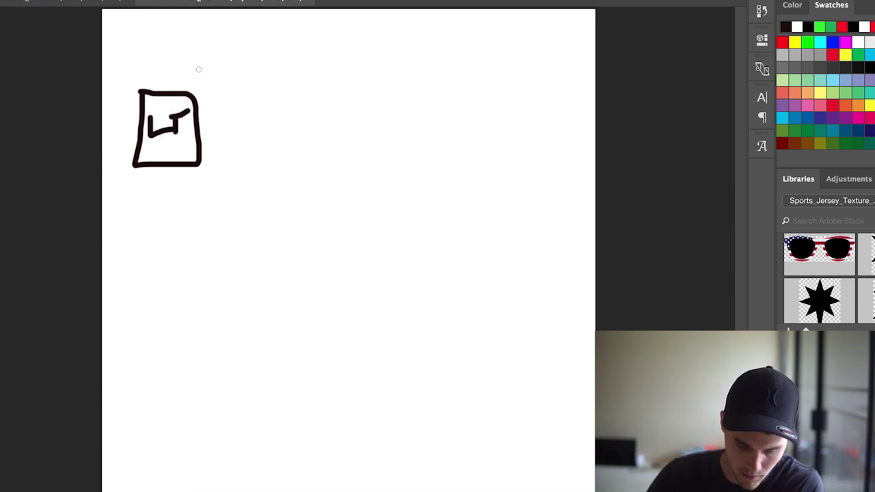
{"action": "mouse_move", "coordinate": [198, 65]}
{"action": "left_mouse_down"}
{"action": "mouse_move", "coordinate": [199, 79]}
{"action": "mouse_move", "coordinate": [225, 77]}
{"action": "mouse_move", "coordinate": [220, 62]}
{"action": "mouse_move", "coordinate": [258, 55]}
{"action": "mouse_move", "coordinate": [246, 76]}
{"action": "mouse_move", "coordinate": [282, 63]}
{"action": "mouse_move", "coordinate": [265, 63]}
{"action": "left_mouse_up"}
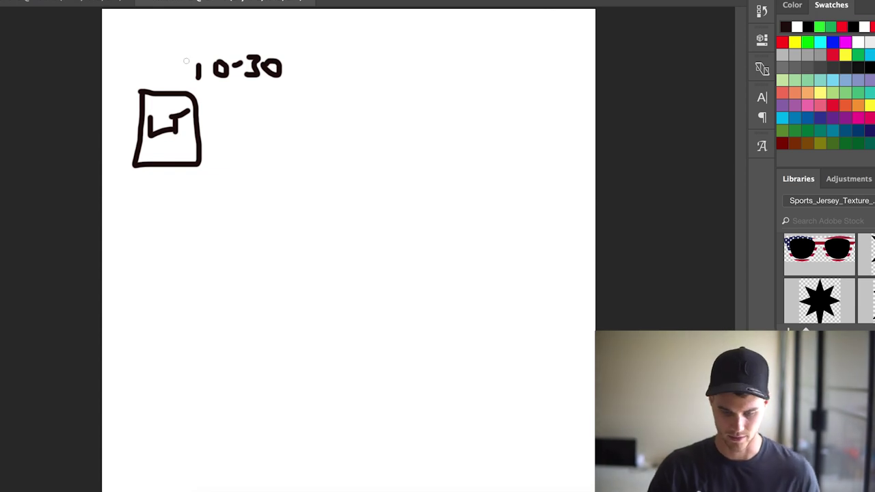
{"action": "mouse_move", "coordinate": [190, 59]}
{"action": "left_mouse_down"}
{"action": "mouse_move", "coordinate": [175, 76]}
{"action": "mouse_move", "coordinate": [183, 79]}
{"action": "left_mouse_up"}
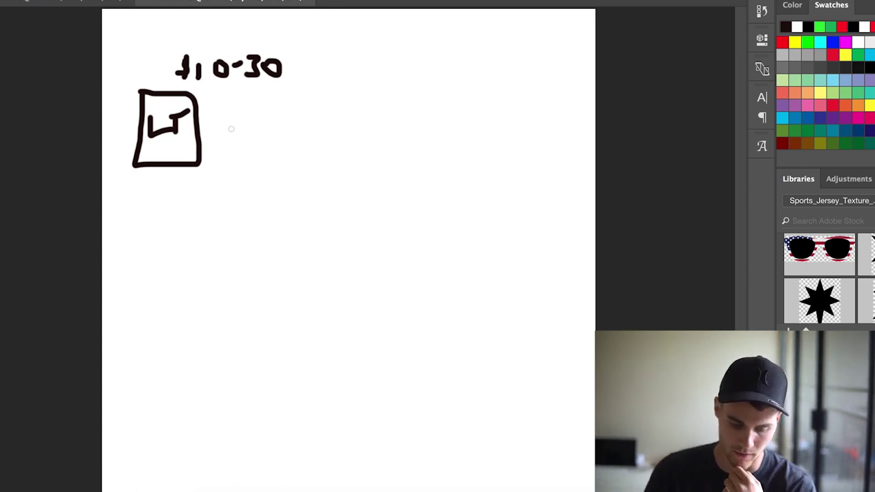
Step: Draw a small circle below the LT box and a curved arrow into it from the top left
{"action": "mouse_move", "coordinate": [181, 182]}
{"action": "left_mouse_down"}
{"action": "mouse_move", "coordinate": [209, 180]}
{"action": "mouse_move", "coordinate": [180, 182]}
{"action": "left_mouse_up"}
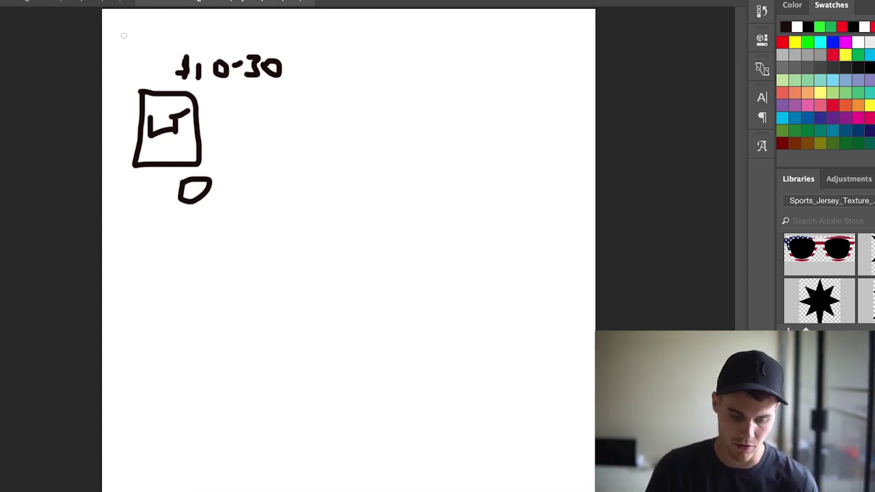
{"action": "mouse_move", "coordinate": [130, 29]}
{"action": "left_mouse_down"}
{"action": "mouse_move", "coordinate": [122, 74]}
{"action": "mouse_move", "coordinate": [129, 79]}
{"action": "mouse_move", "coordinate": [139, 63]}
{"action": "mouse_move", "coordinate": [107, 83]}
{"action": "mouse_move", "coordinate": [126, 100]}
{"action": "left_mouse_up"}
{"action": "left_click_drag", "start_coordinate": [126, 100], "coordinate": [111, 104]}
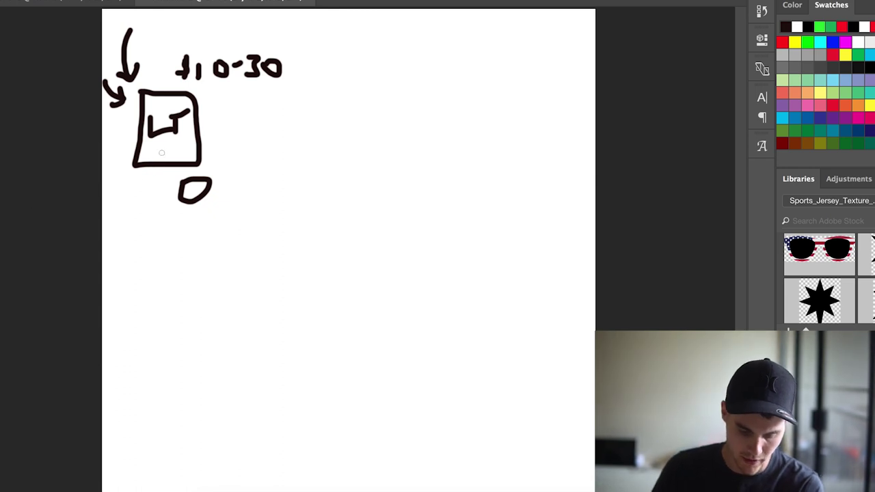
Step: Draw two arrows down from the LT box, labelled E and RT at their ends
{"action": "mouse_move", "coordinate": [150, 169]}
{"action": "left_mouse_down"}
{"action": "mouse_move", "coordinate": [151, 259]}
{"action": "mouse_move", "coordinate": [164, 239]}
{"action": "left_mouse_up"}
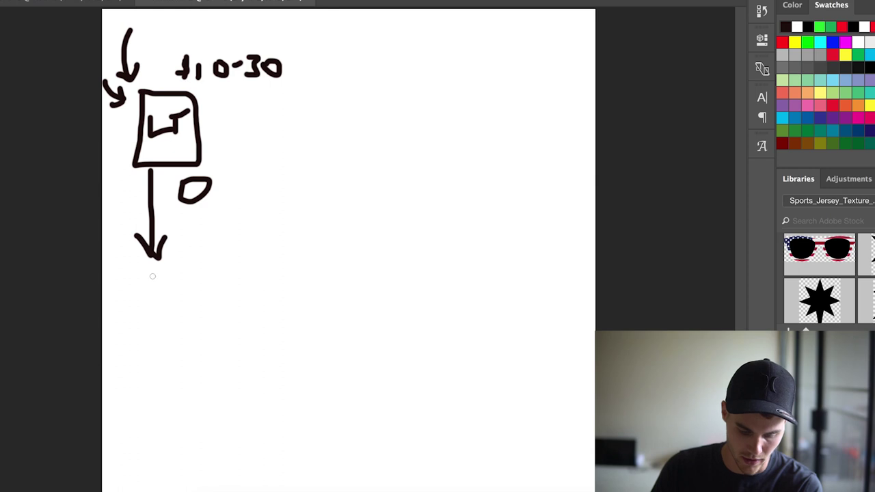
{"action": "mouse_move", "coordinate": [156, 275]}
{"action": "left_mouse_down"}
{"action": "mouse_move", "coordinate": [145, 276]}
{"action": "mouse_move", "coordinate": [147, 298]}
{"action": "mouse_move", "coordinate": [164, 299]}
{"action": "mouse_move", "coordinate": [160, 286]}
{"action": "left_mouse_up"}
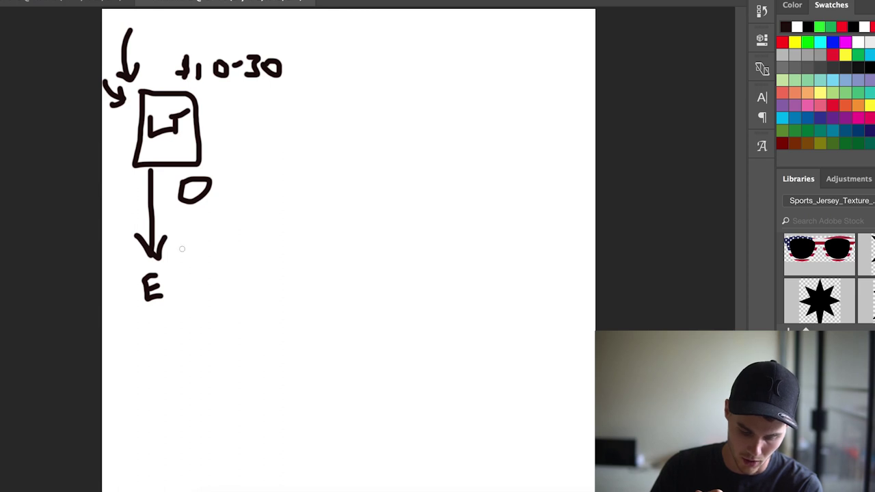
{"action": "mouse_move", "coordinate": [169, 178]}
{"action": "left_mouse_down"}
{"action": "mouse_move", "coordinate": [187, 247]}
{"action": "mouse_move", "coordinate": [203, 227]}
{"action": "left_mouse_up"}
{"action": "mouse_move", "coordinate": [180, 270]}
{"action": "left_mouse_down"}
{"action": "mouse_move", "coordinate": [181, 289]}
{"action": "mouse_move", "coordinate": [200, 294]}
{"action": "left_mouse_up"}
{"action": "mouse_move", "coordinate": [199, 272]}
{"action": "left_mouse_down"}
{"action": "mouse_move", "coordinate": [203, 288]}
{"action": "mouse_move", "coordinate": [216, 269]}
{"action": "left_mouse_up"}
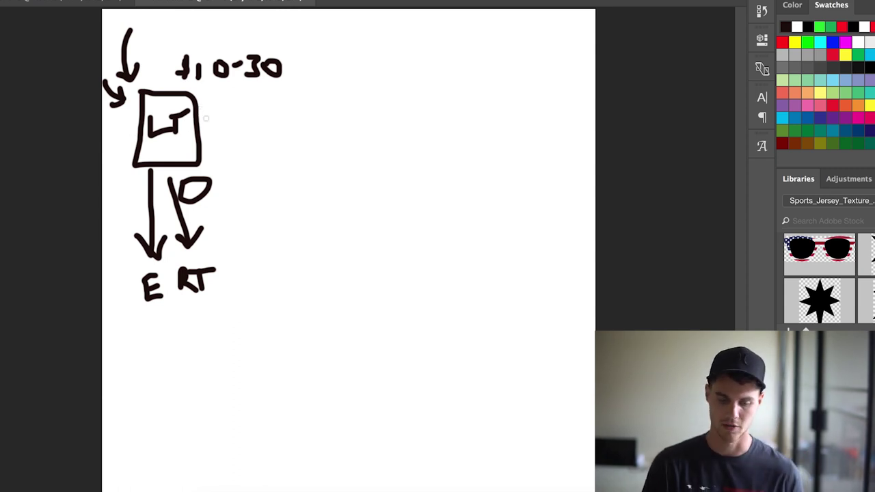
Step: Underline LT, then draw a rightward arrow to a new box labelled Up, with a down arrow below it
{"action": "mouse_move", "coordinate": [156, 151]}
{"action": "left_mouse_down"}
{"action": "mouse_move", "coordinate": [188, 152]}
{"action": "mouse_move", "coordinate": [161, 150]}
{"action": "left_mouse_up"}
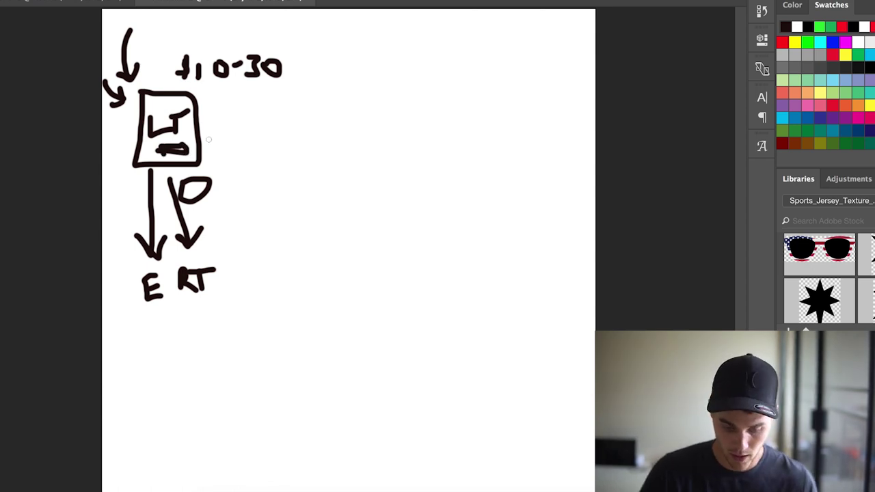
{"action": "mouse_move", "coordinate": [207, 139]}
{"action": "left_mouse_down"}
{"action": "mouse_move", "coordinate": [257, 125]}
{"action": "mouse_move", "coordinate": [260, 150]}
{"action": "left_mouse_up"}
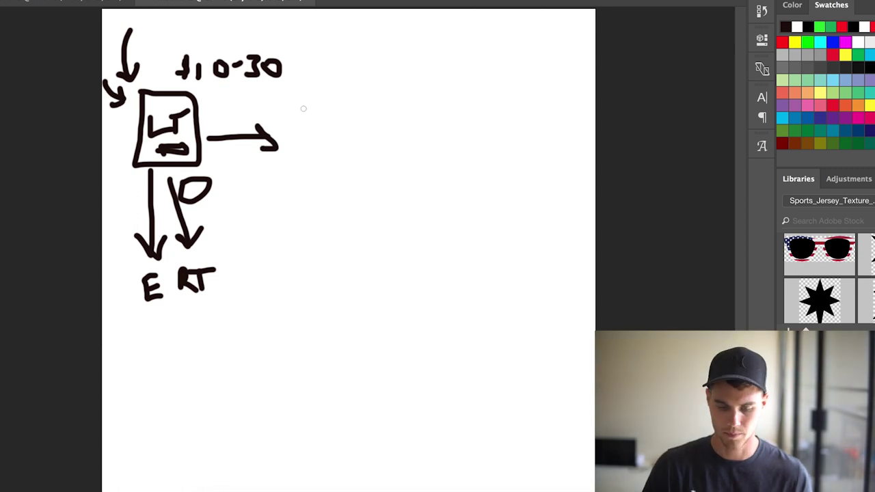
{"action": "mouse_move", "coordinate": [304, 86]}
{"action": "left_mouse_down"}
{"action": "mouse_move", "coordinate": [302, 168]}
{"action": "mouse_move", "coordinate": [365, 169]}
{"action": "mouse_move", "coordinate": [369, 93]}
{"action": "mouse_move", "coordinate": [304, 82]}
{"action": "left_mouse_up"}
{"action": "mouse_move", "coordinate": [310, 118]}
{"action": "left_mouse_down"}
{"action": "mouse_move", "coordinate": [327, 107]}
{"action": "mouse_move", "coordinate": [335, 140]}
{"action": "mouse_move", "coordinate": [334, 131]}
{"action": "left_mouse_up"}
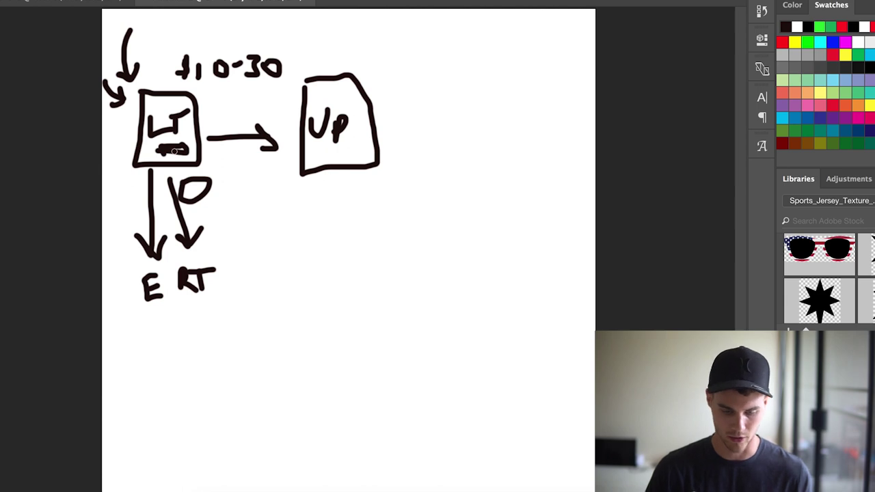
{"action": "left_click_drag", "start_coordinate": [328, 180], "coordinate": [331, 236]}
Step: Add an arrowhead and the letter N beneath the arrow under the Up box
{"action": "mouse_move", "coordinate": [314, 219]}
{"action": "left_mouse_down"}
{"action": "mouse_move", "coordinate": [329, 237]}
{"action": "mouse_move", "coordinate": [349, 208]}
{"action": "left_mouse_up"}
{"action": "left_click_drag", "start_coordinate": [311, 265], "coordinate": [302, 290]}
{"action": "mouse_move", "coordinate": [311, 265]}
{"action": "left_mouse_down"}
{"action": "mouse_move", "coordinate": [317, 274]}
{"action": "mouse_move", "coordinate": [334, 232]}
{"action": "mouse_move", "coordinate": [343, 263]}
{"action": "mouse_move", "coordinate": [363, 273]}
{"action": "left_mouse_up"}
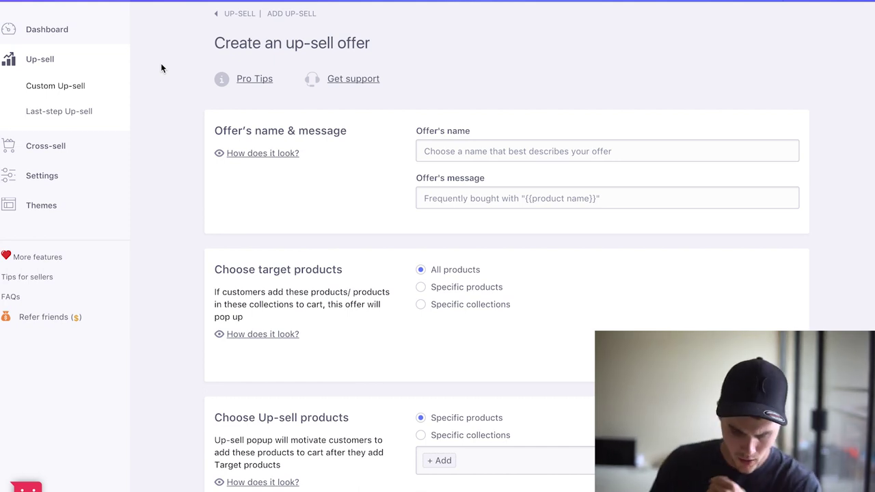
Step: Scroll the blank up-sell offer form and preview the Offer's name and Offer's message suggestions
{"action": "scroll", "coordinate": [161, 68], "scroll_direction": "down", "scroll_amount": 1}
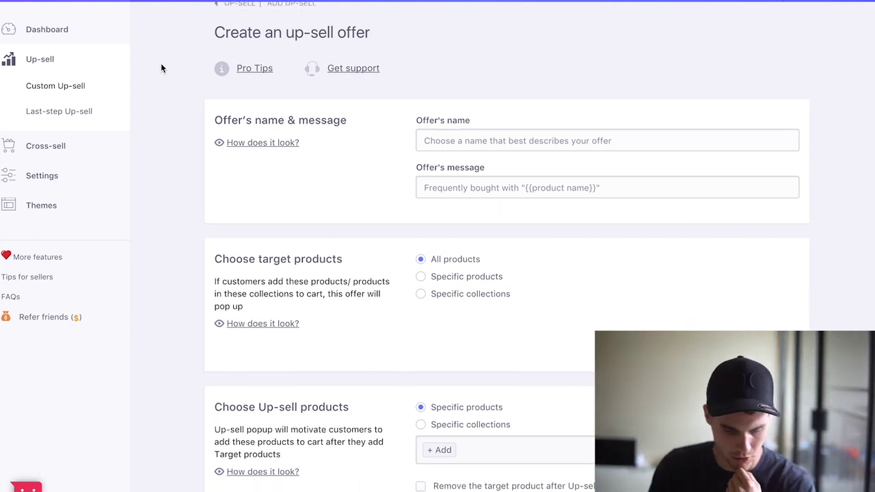
{"action": "scroll", "coordinate": [161, 67], "scroll_direction": "down", "scroll_amount": 1}
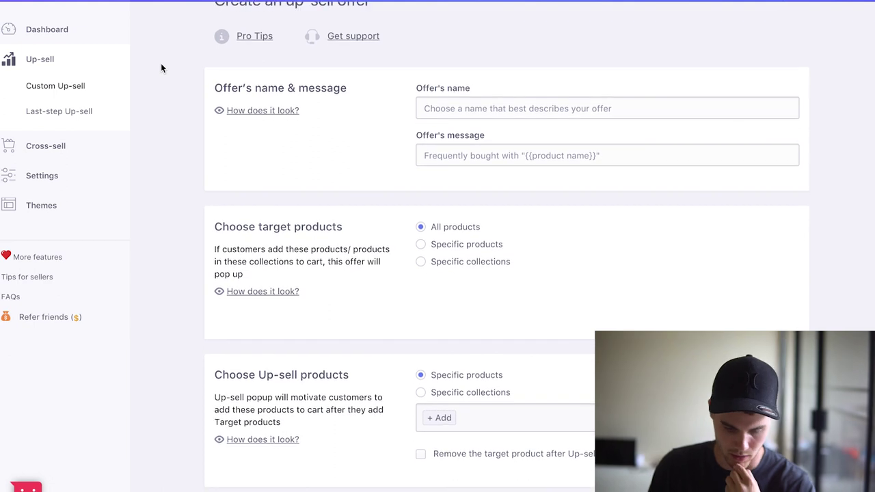
{"action": "scroll", "coordinate": [161, 68], "scroll_direction": "down", "scroll_amount": 1}
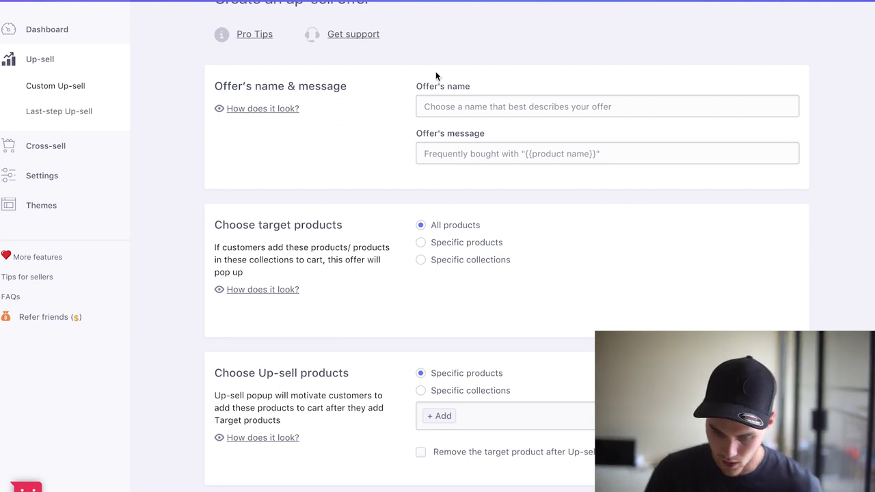
{"action": "left_click", "coordinate": [427, 107]}
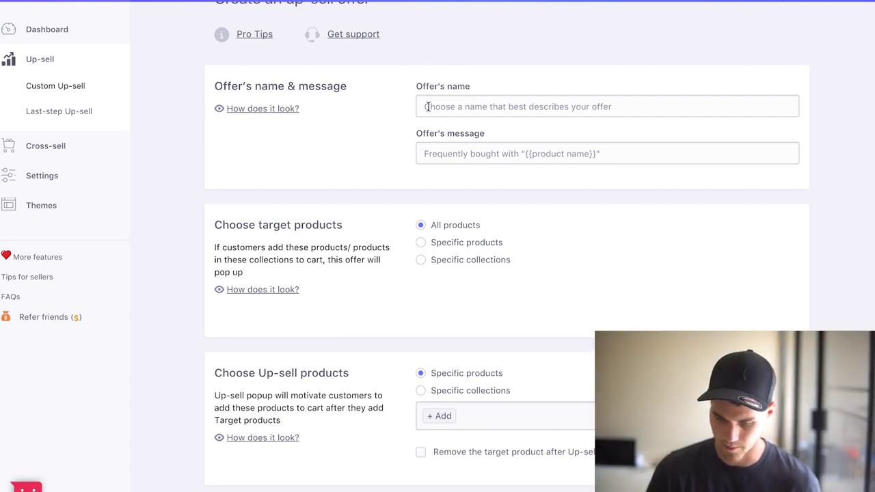
{"action": "left_click", "coordinate": [449, 150]}
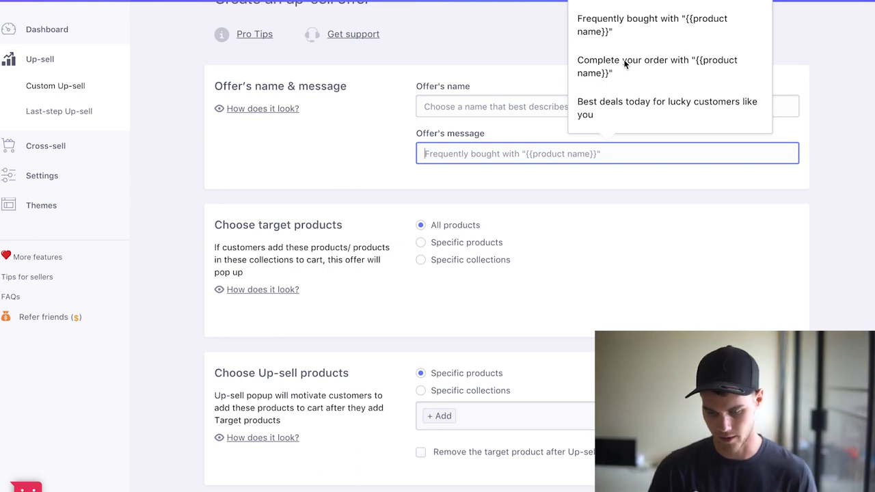
{"action": "left_click", "coordinate": [603, 222]}
Step: Change the offer's target products from All products to Specific collections
{"action": "scroll", "coordinate": [604, 222], "scroll_direction": "down", "scroll_amount": 1}
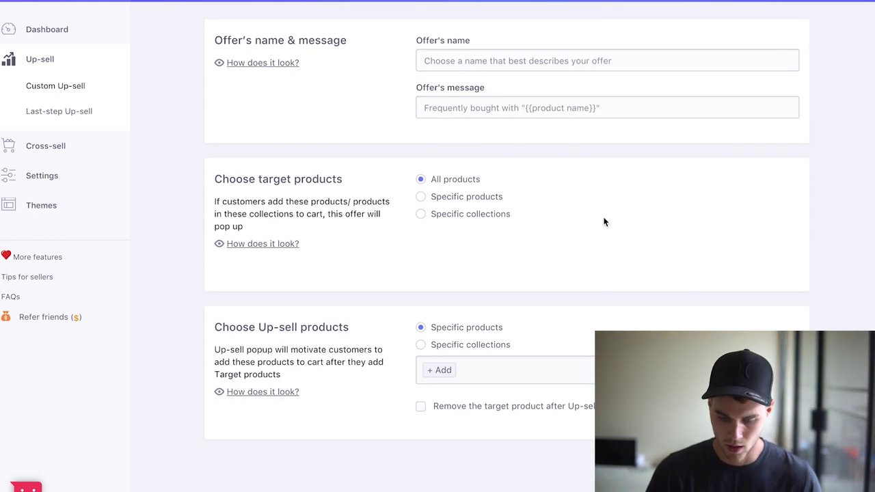
{"action": "scroll", "coordinate": [377, 205], "scroll_direction": "down", "scroll_amount": 1}
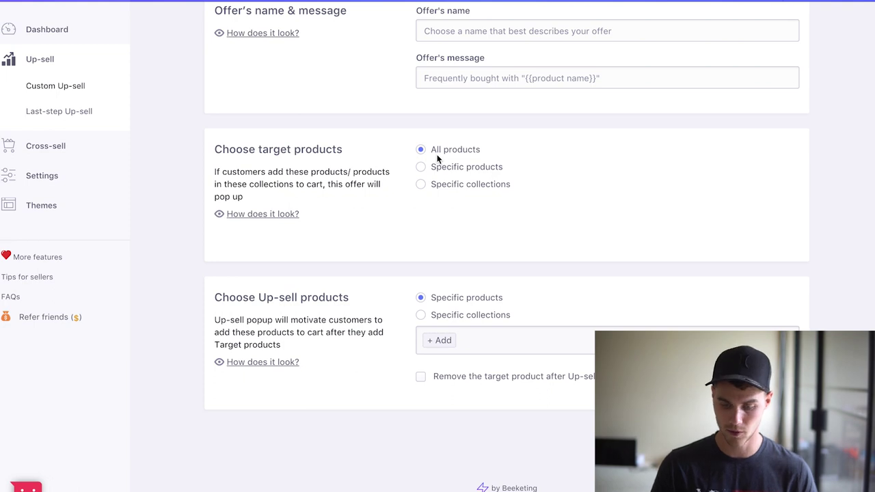
{"action": "left_click", "coordinate": [422, 168]}
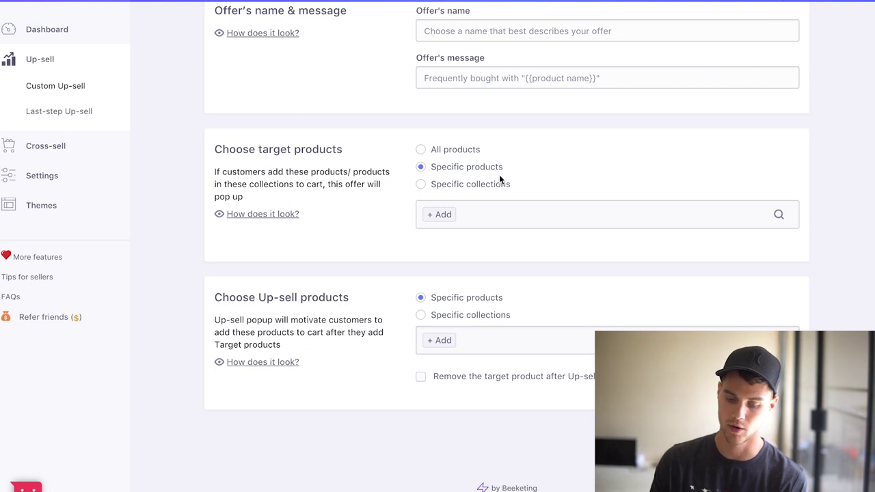
{"action": "left_click", "coordinate": [469, 187]}
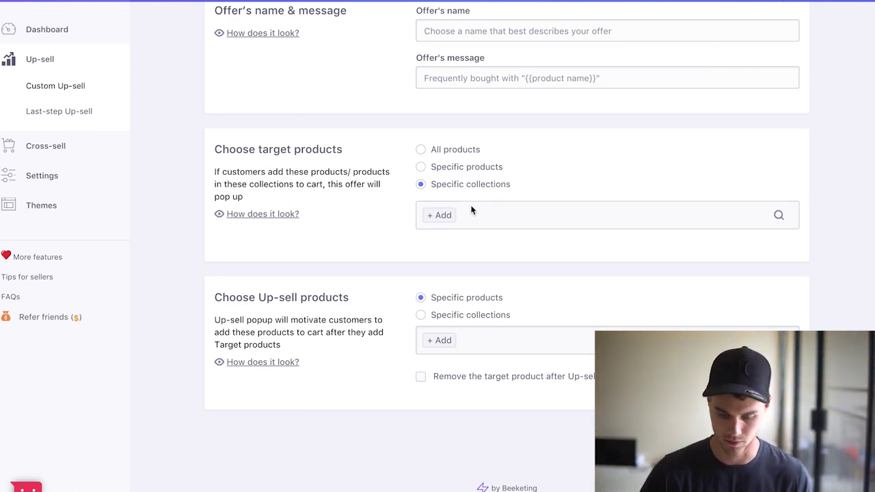
{"action": "scroll", "coordinate": [470, 209], "scroll_direction": "down", "scroll_amount": 1}
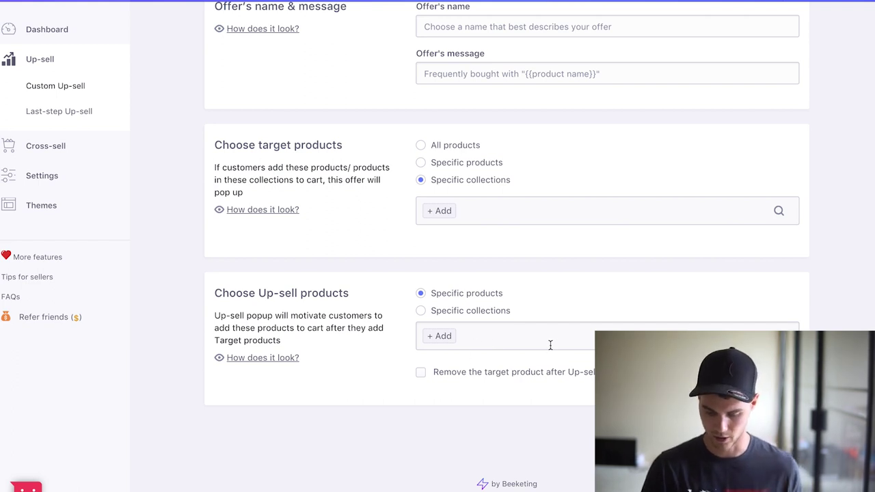
{"action": "scroll", "coordinate": [550, 345], "scroll_direction": "up", "scroll_amount": 3}
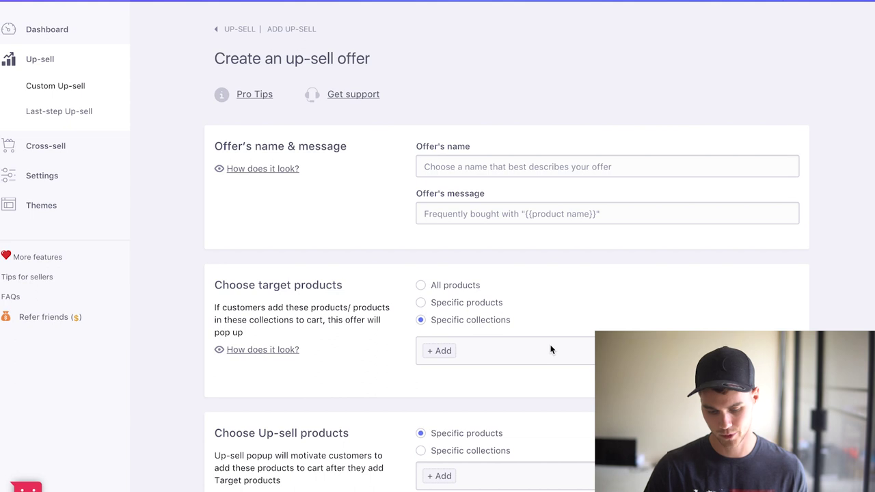
{"action": "scroll", "coordinate": [550, 349], "scroll_direction": "down", "scroll_amount": 3}
{"action": "scroll", "coordinate": [550, 349], "scroll_direction": "up", "scroll_amount": 2}
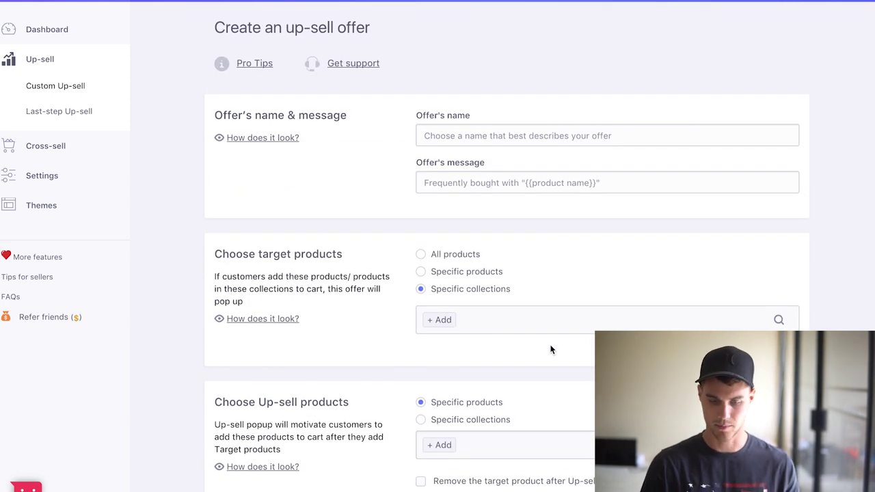
{"action": "scroll", "coordinate": [550, 349], "scroll_direction": "down", "scroll_amount": 1}
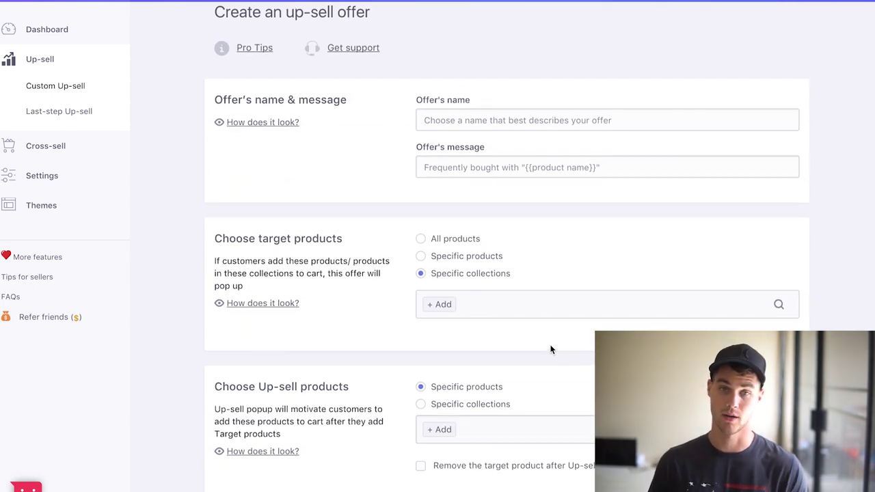